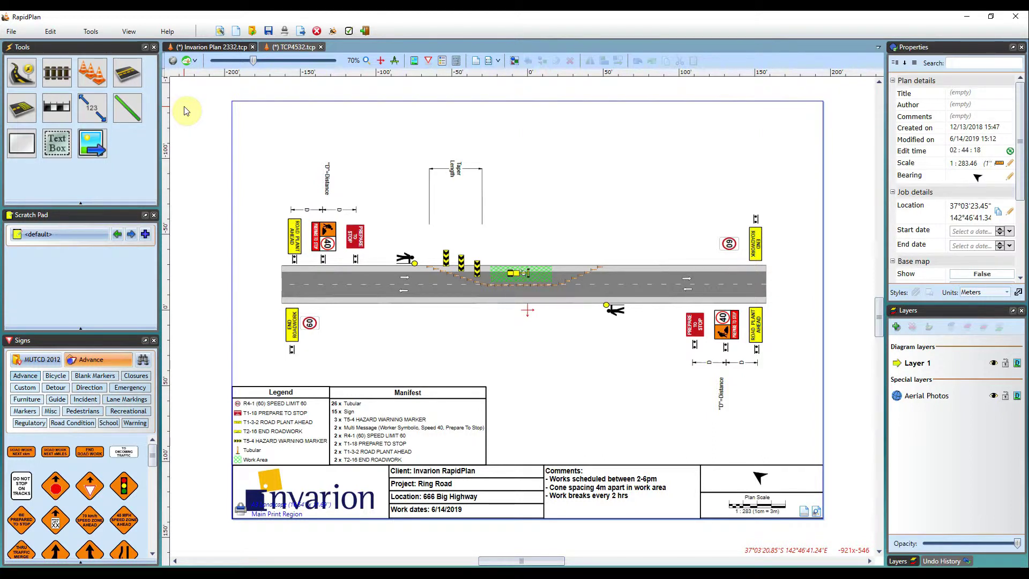
Scroll through the existing QuickShare upload projects, then dismiss the panel without uploading.
click(197, 63)
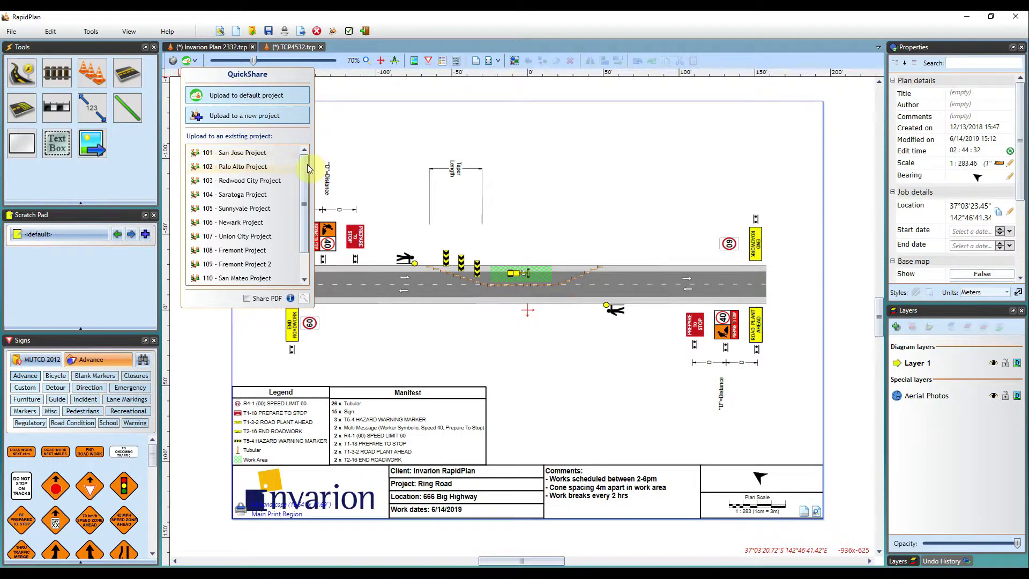
mouse_move(306, 168)
mouse_down()
mouse_move(305, 182)
mouse_move(303, 169)
mouse_up()
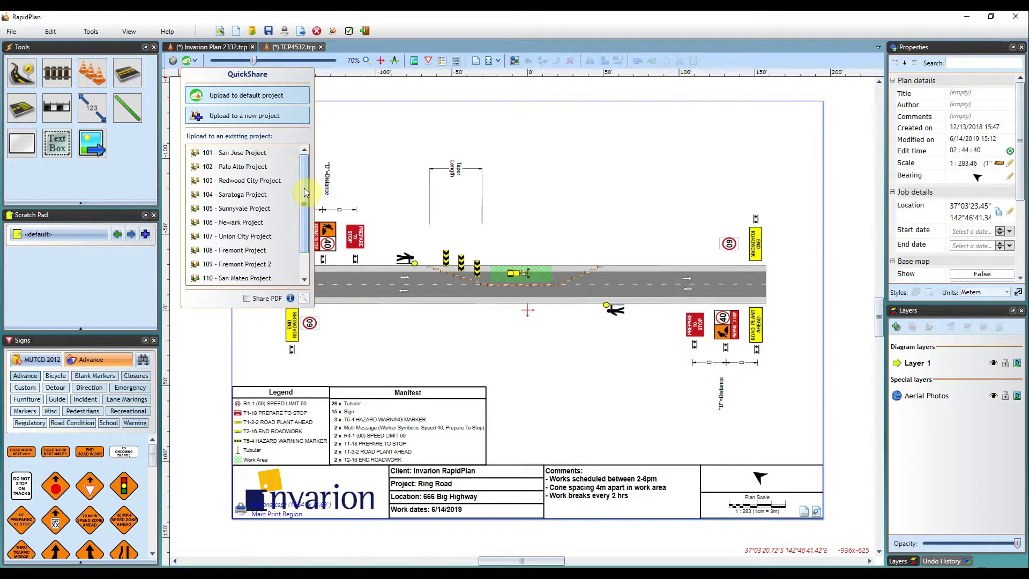
click(219, 324)
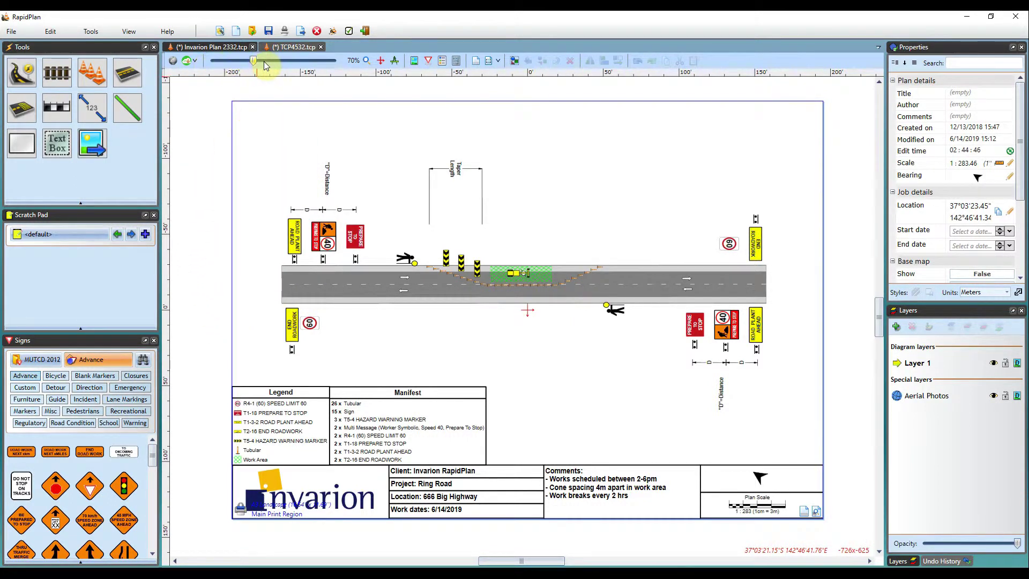
Nudge the zoom slider out slightly, then zoom in three steps from the magnifier flyout.
click(366, 61)
mouse_move(253, 64)
mouse_down()
mouse_move(298, 64)
mouse_move(242, 64)
mouse_move(262, 64)
mouse_up()
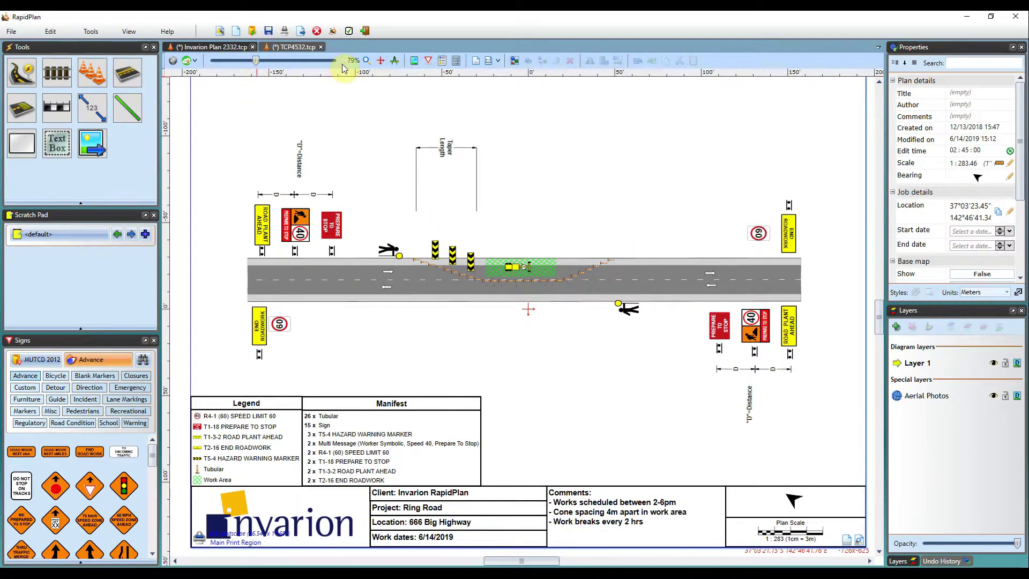
click(367, 61)
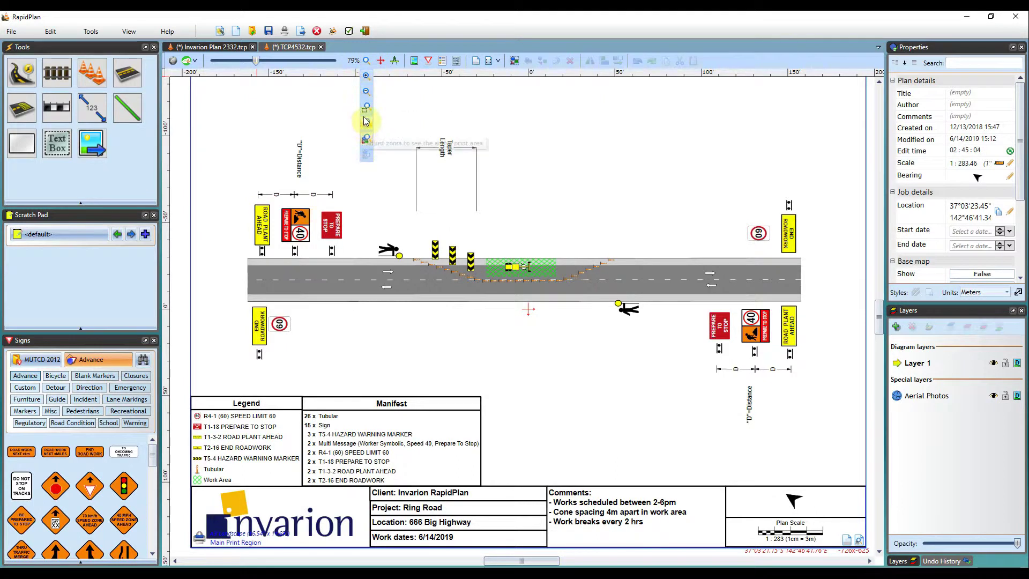
click(366, 77)
click(366, 78)
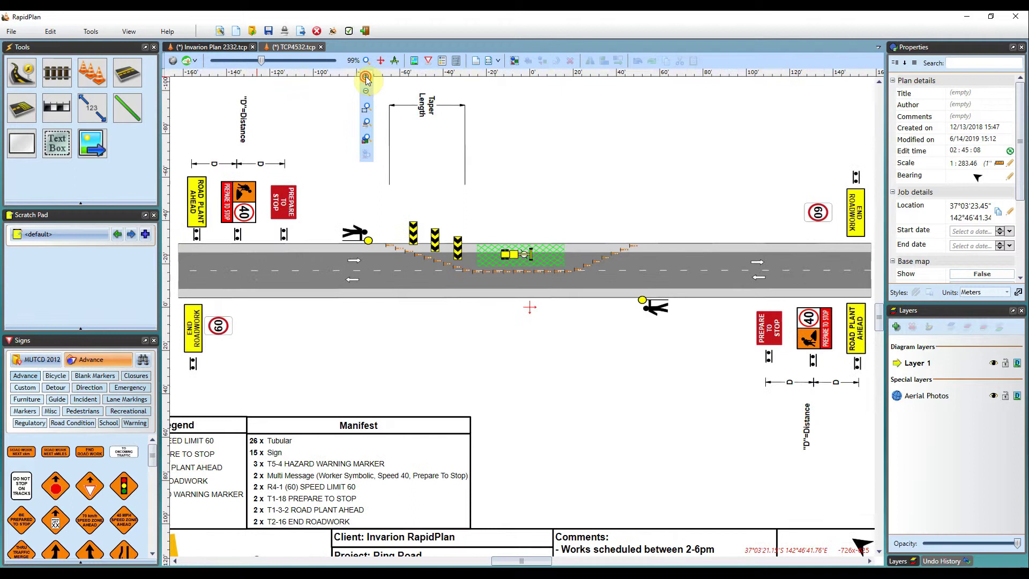
click(366, 78)
Zoom out three steps and back in one, then pick 'Select an area to zoom to'.
click(366, 93)
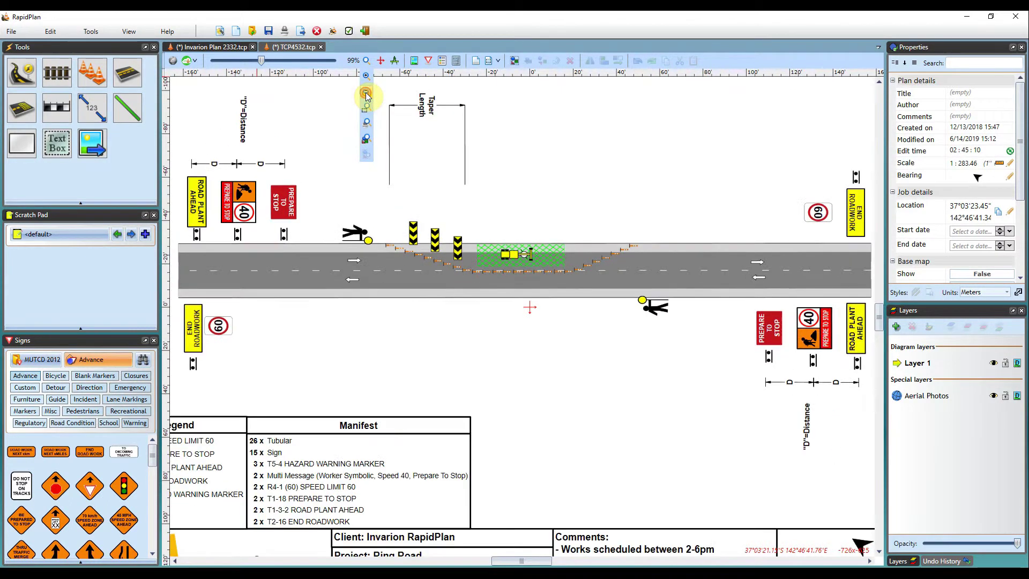
click(366, 92)
click(366, 92)
click(366, 91)
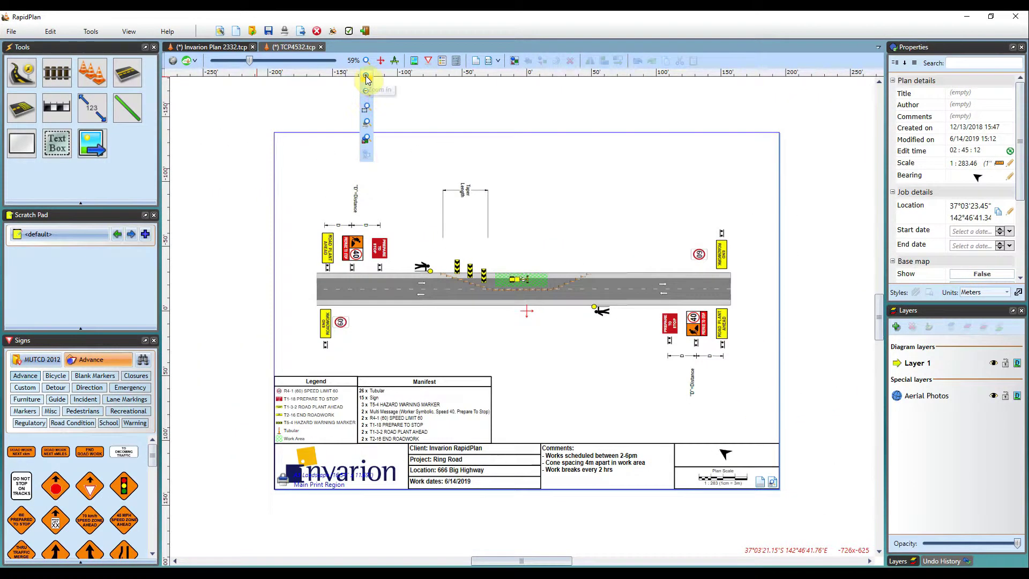
click(366, 76)
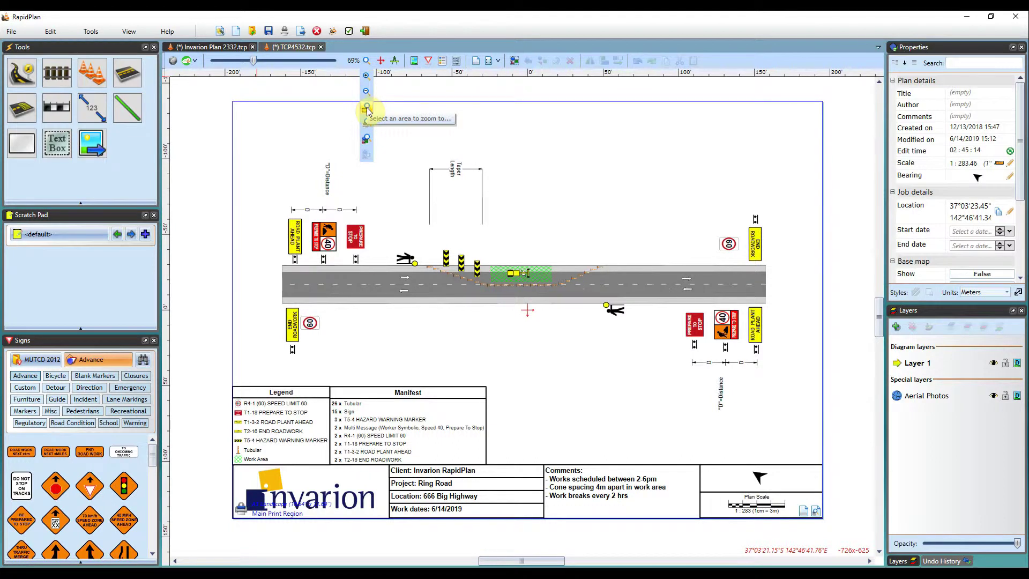
click(367, 111)
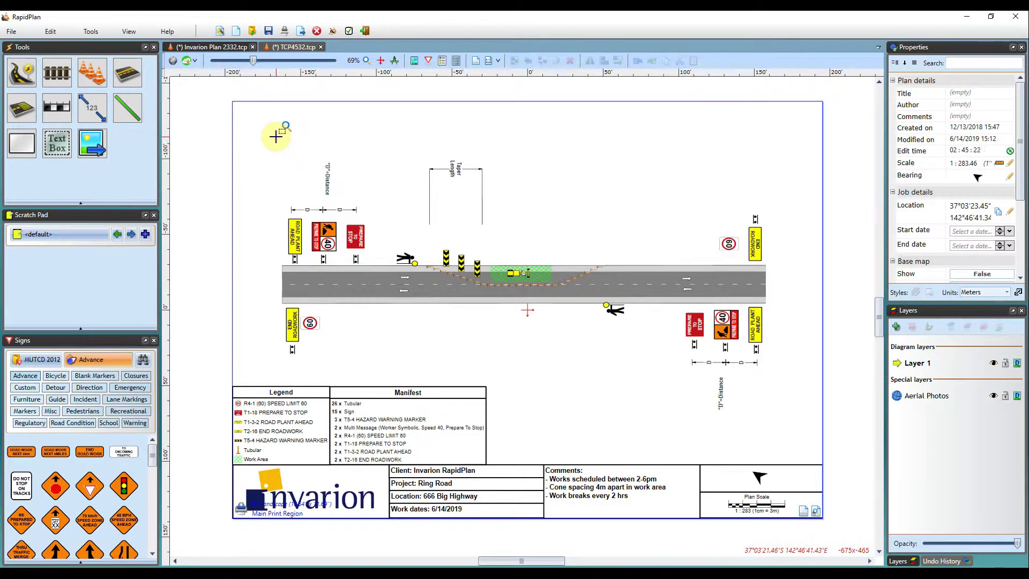
Box-zoom onto the upper-left signs, pan around, then zoom back out to about 58%.
drag(268, 144, 380, 363)
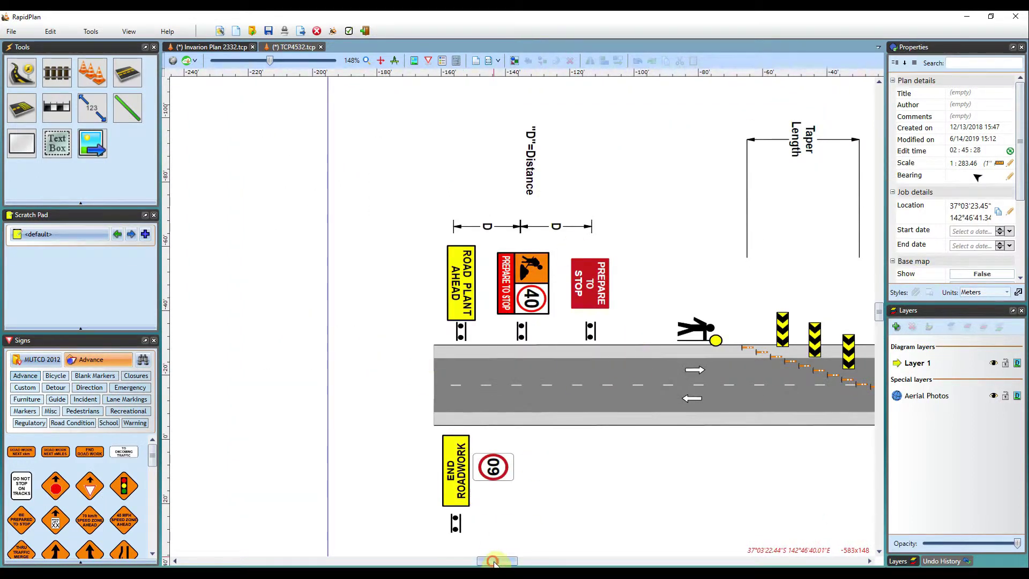
drag(492, 561, 513, 561)
scroll(643, 428, down, 3)
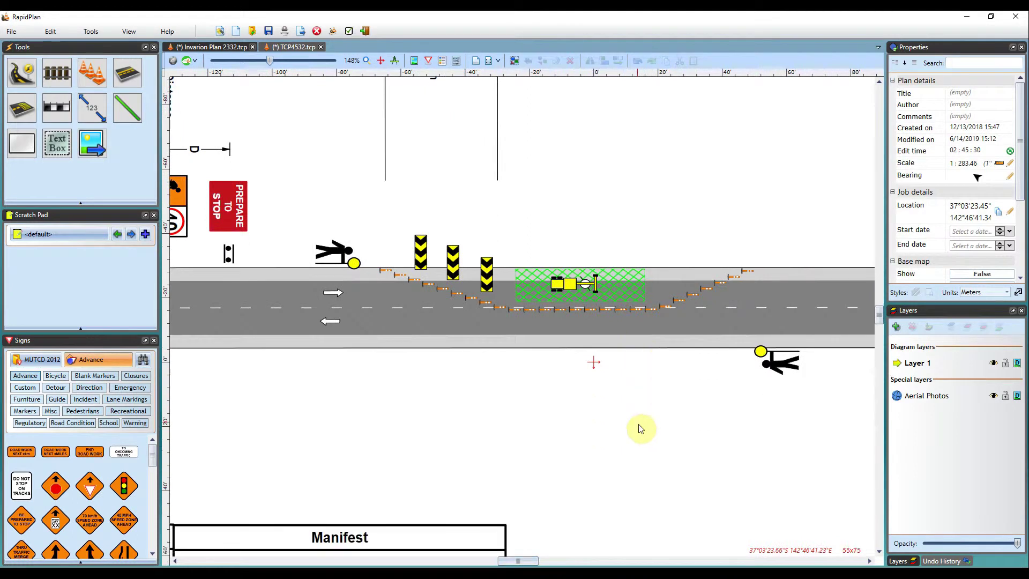
scroll(643, 390, down, 3)
drag(517, 560, 527, 560)
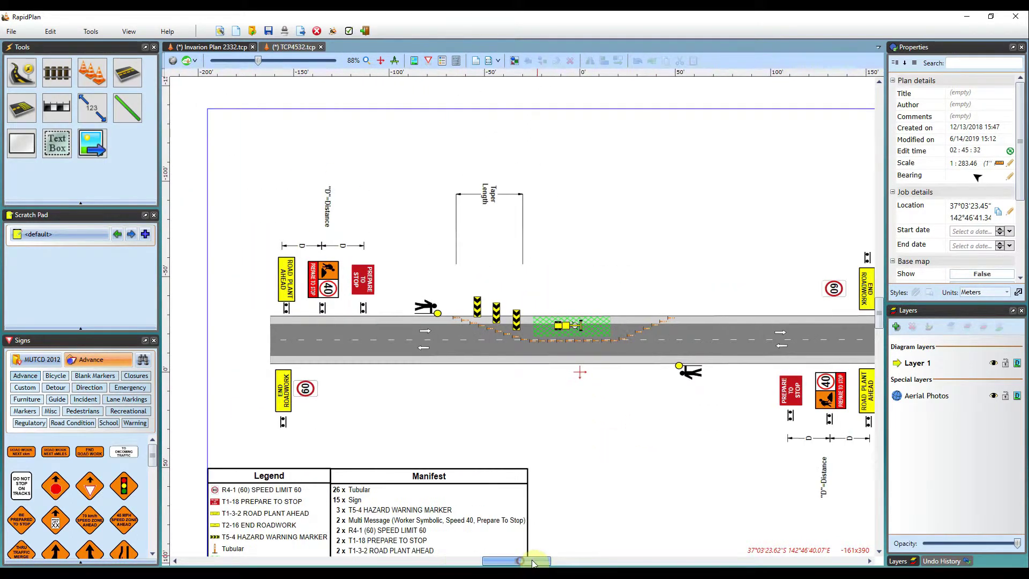
scroll(535, 445, down, 2)
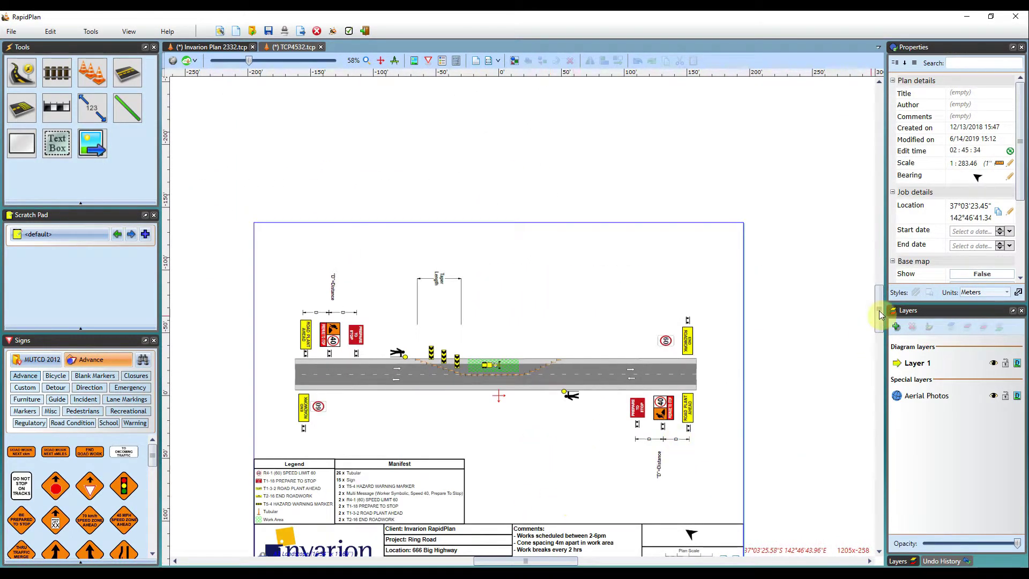
drag(880, 310, 880, 317)
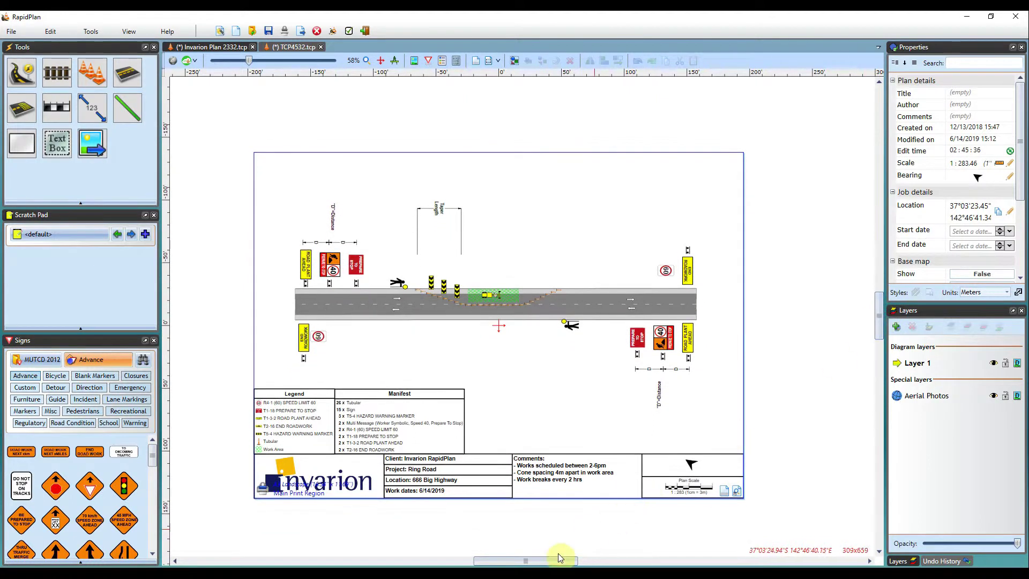
drag(555, 560, 553, 560)
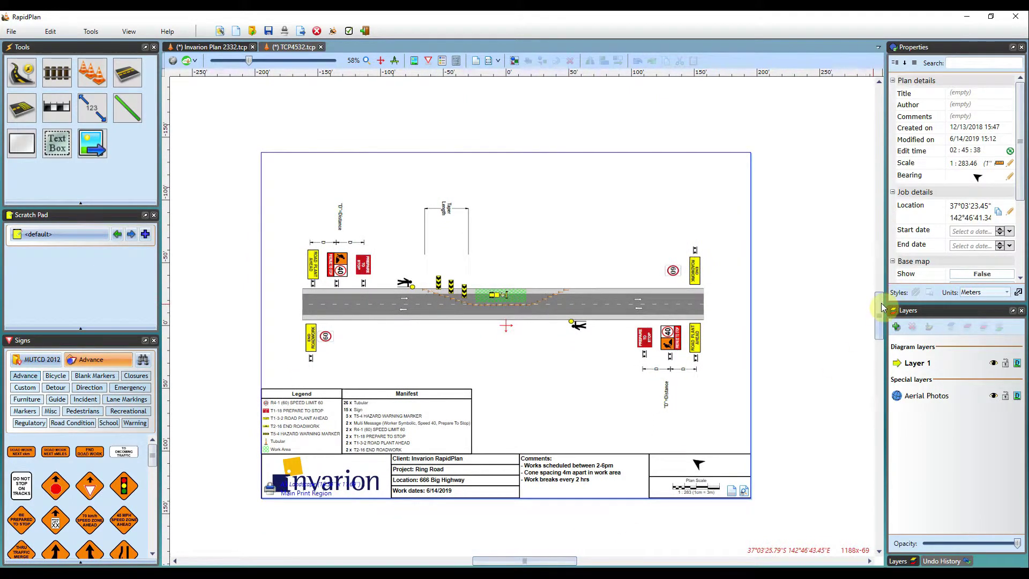
drag(881, 307, 881, 308)
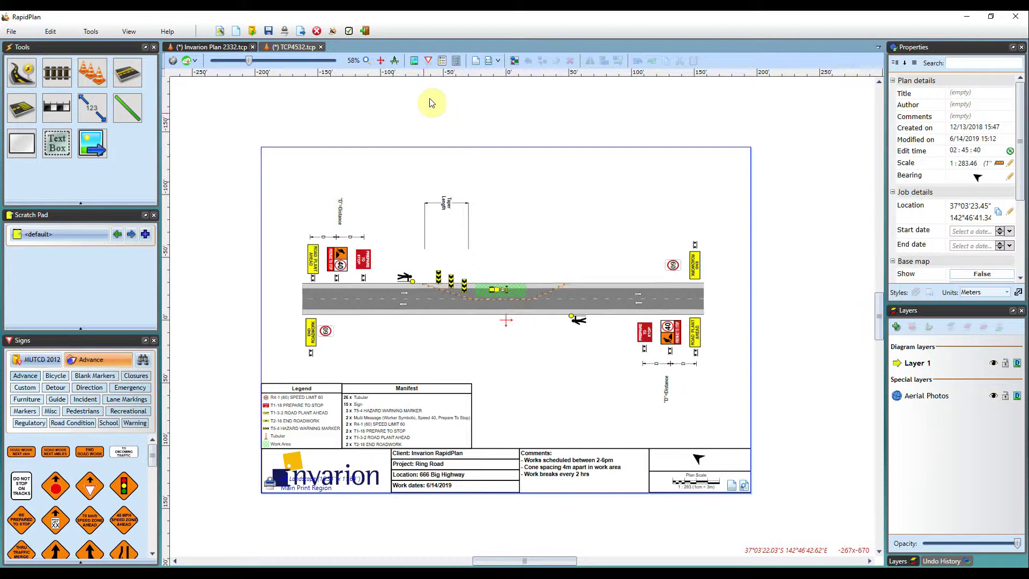
Fit the view to the active print area, then to all objects, and zoom out to 73%.
click(366, 60)
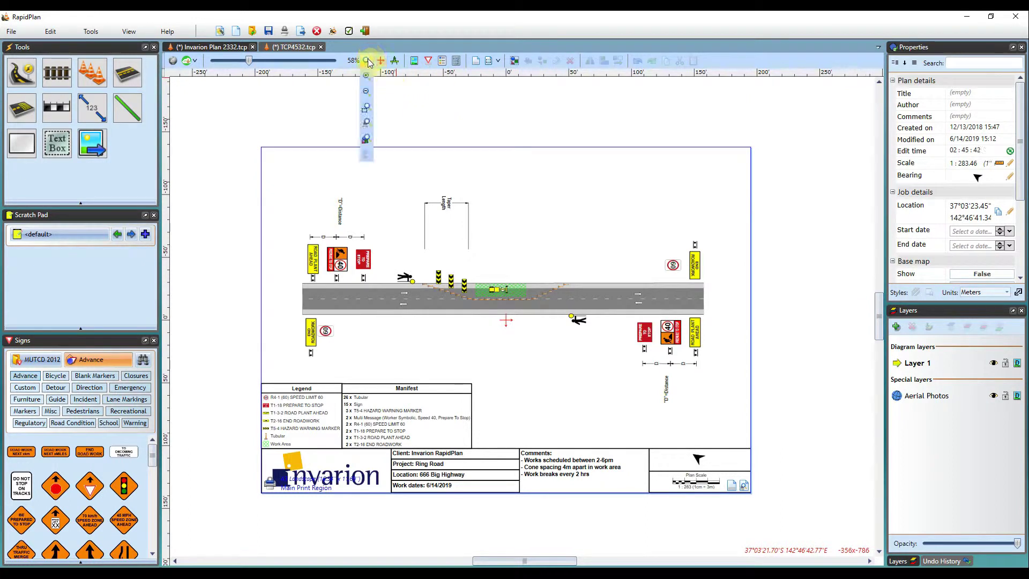
click(367, 124)
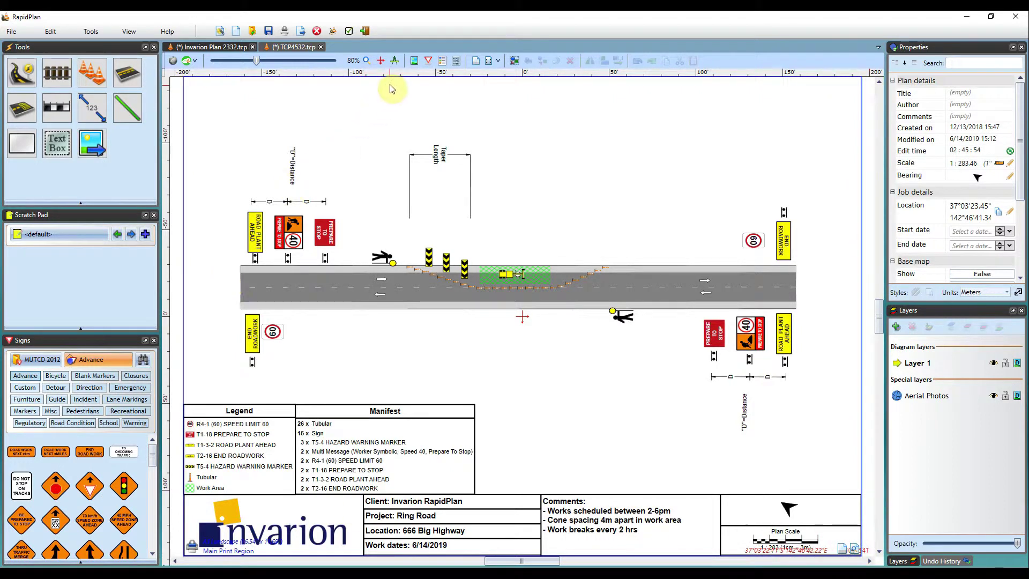
mouse_move(371, 64)
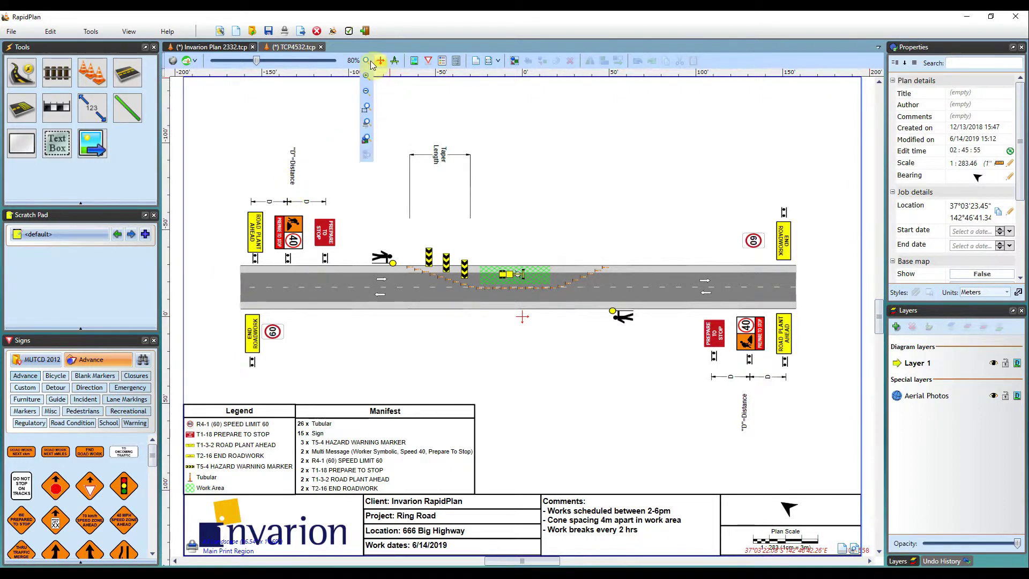
click(366, 140)
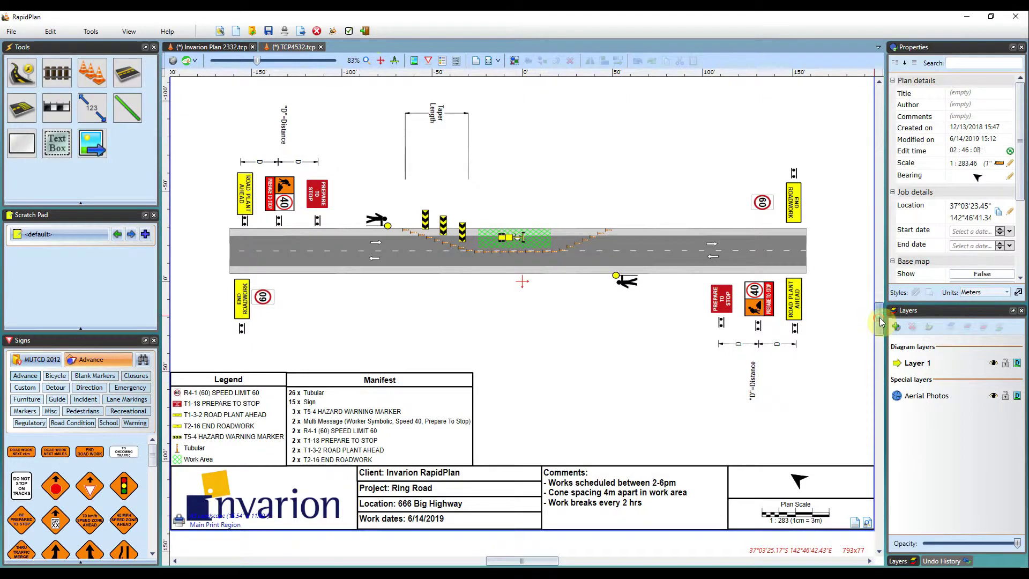
scroll(880, 321, up, 1)
scroll(879, 322, up, 2)
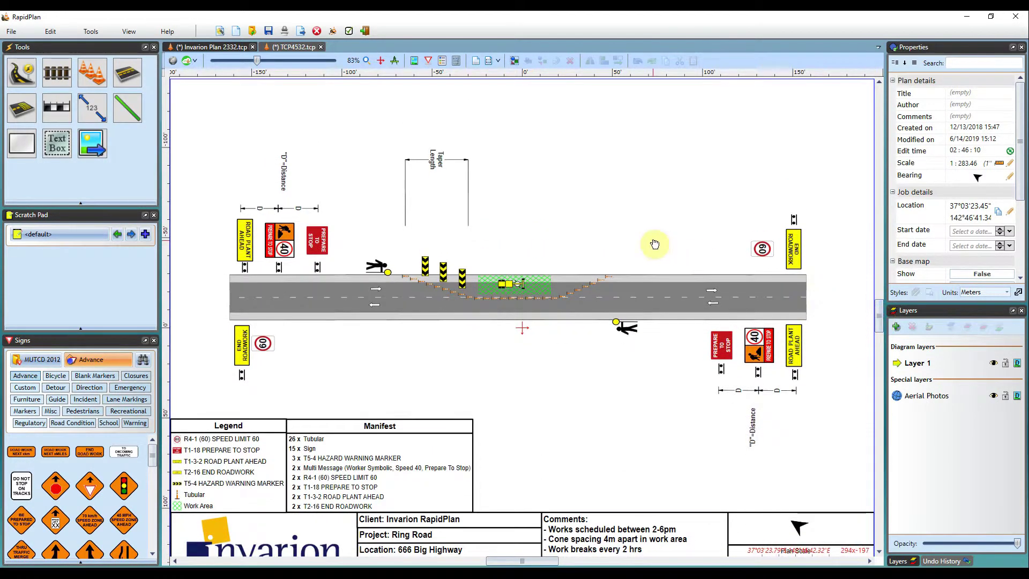
scroll(655, 244, down, 3)
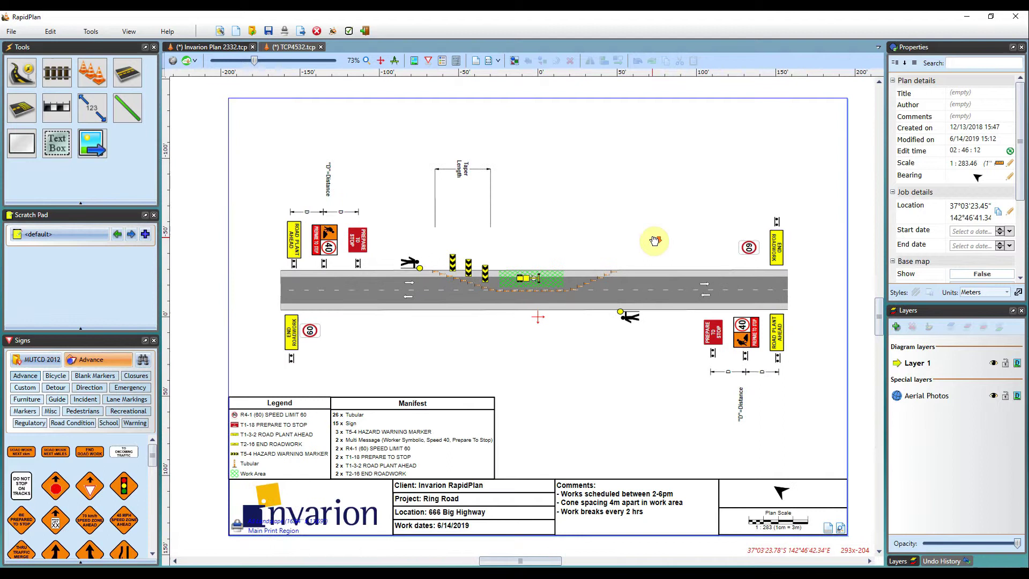
Recentre the full Ring Road plan using the red-crosshair Center view button.
drag(520, 561, 522, 561)
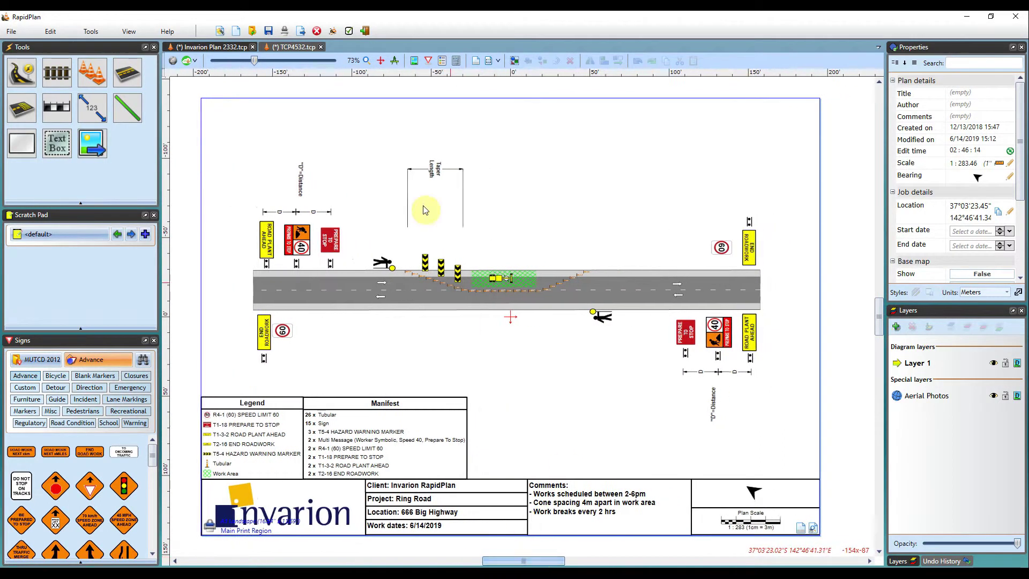
click(382, 64)
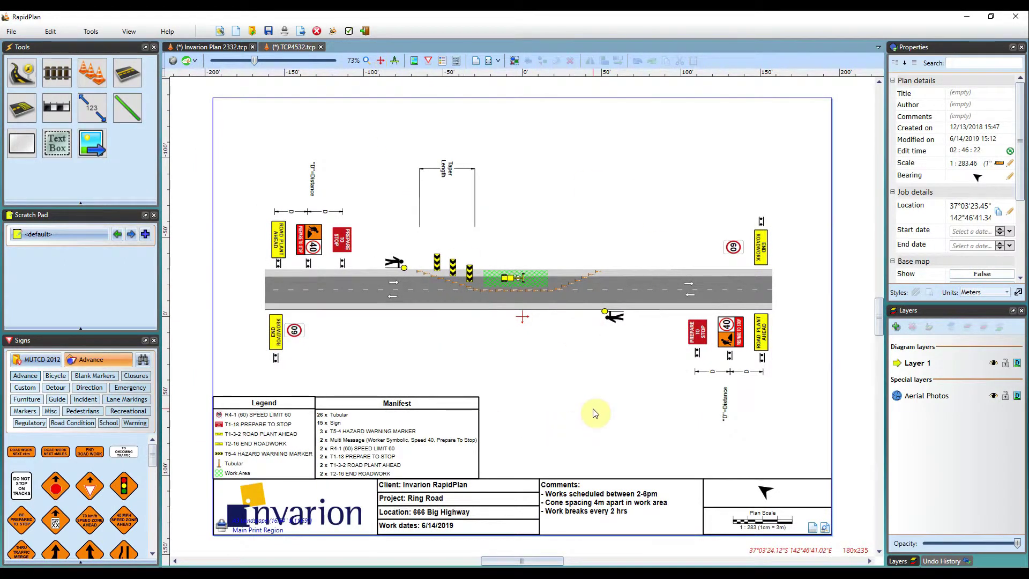
scroll(884, 308, up, 5)
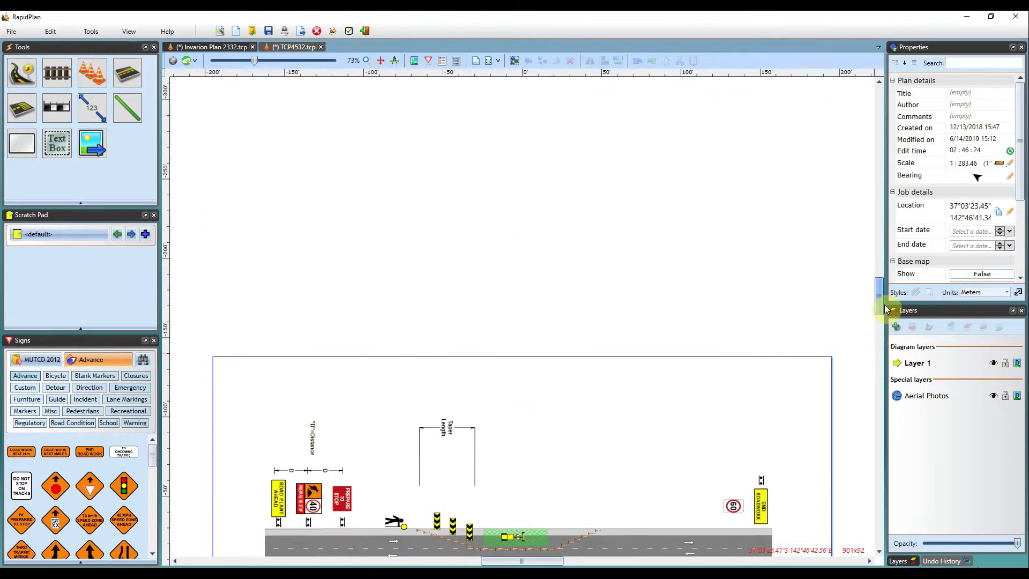
scroll(885, 308, up, 15)
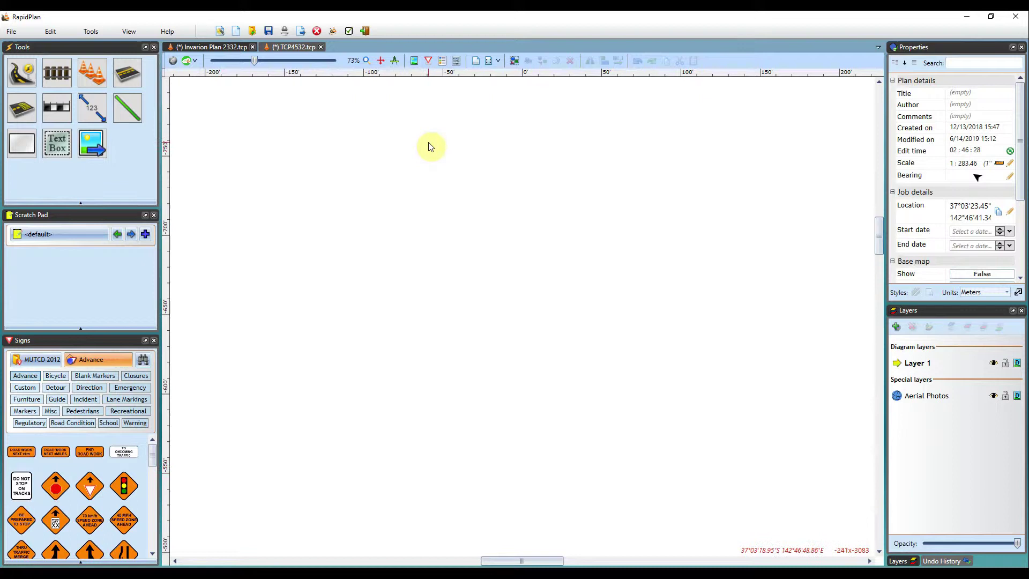
click(381, 60)
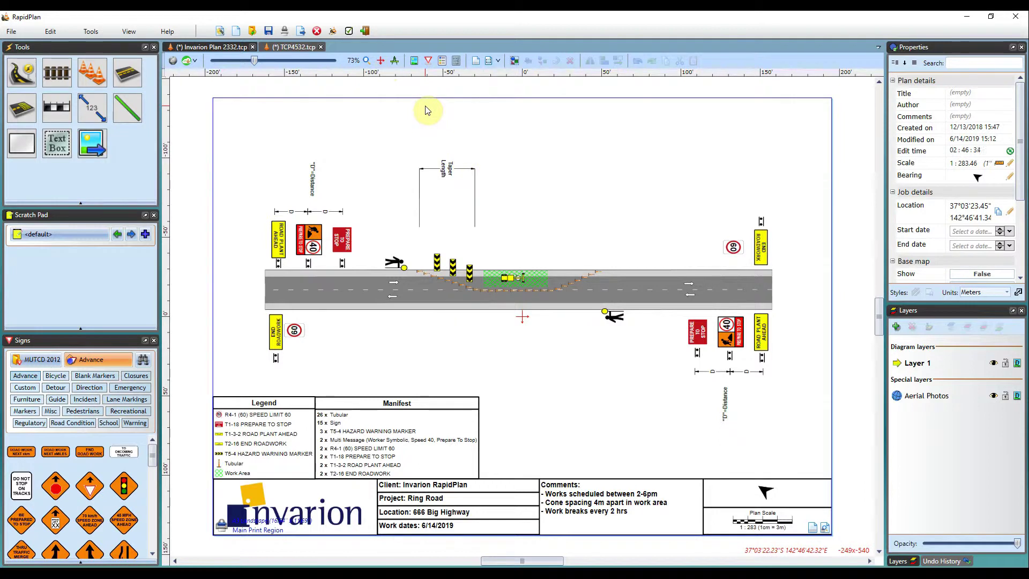
click(395, 61)
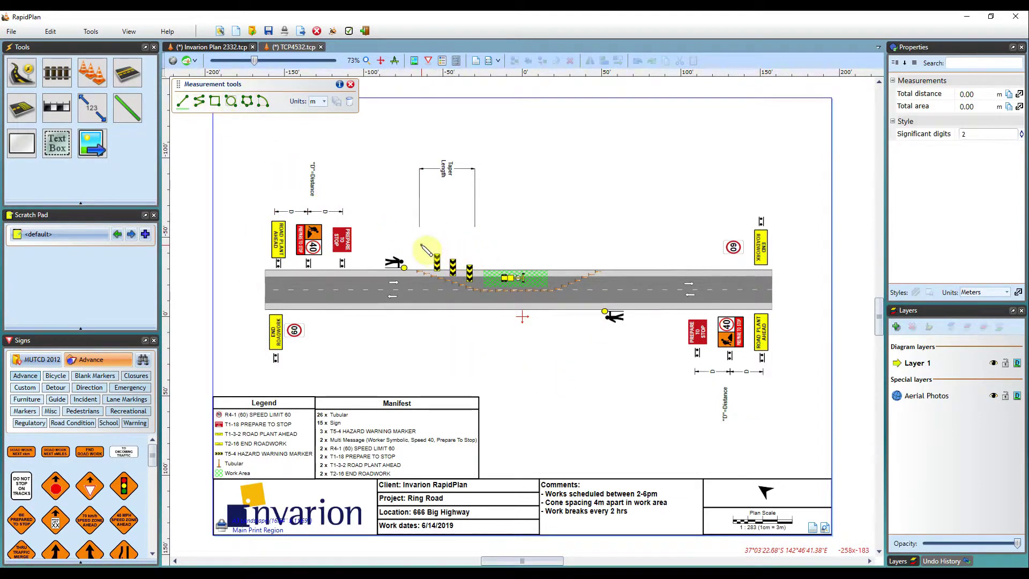
drag(416, 245, 598, 246)
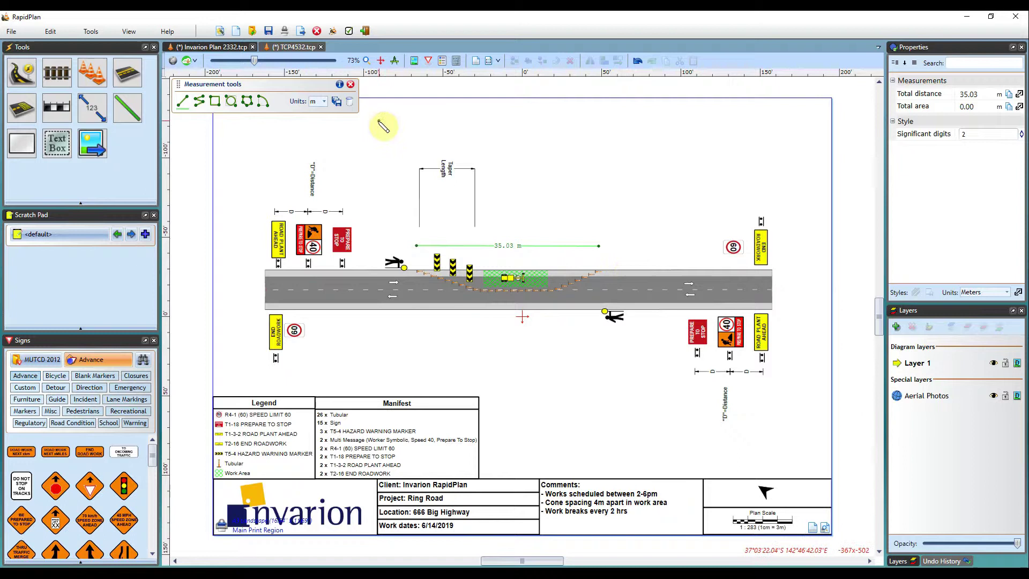
click(337, 102)
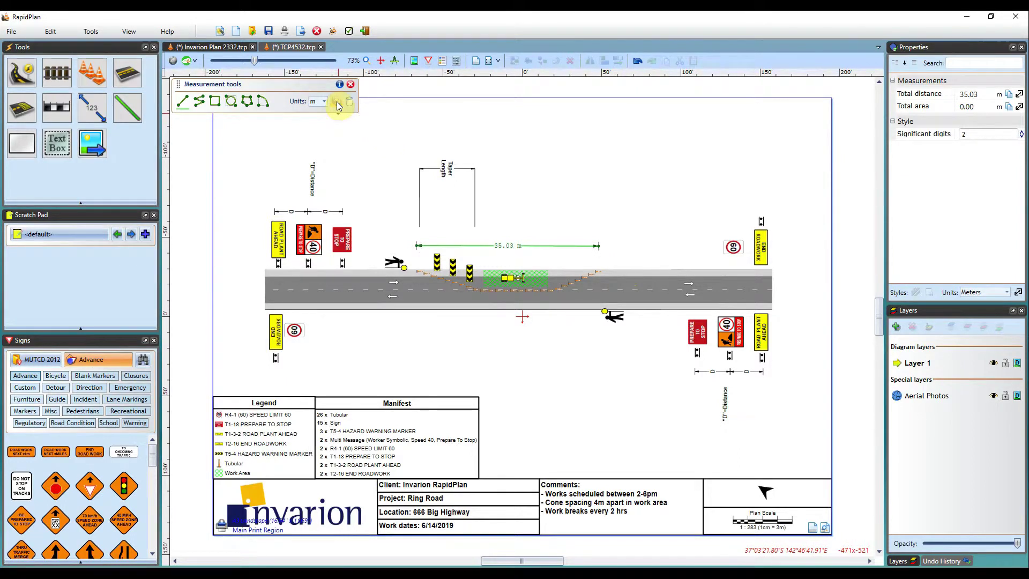
click(350, 84)
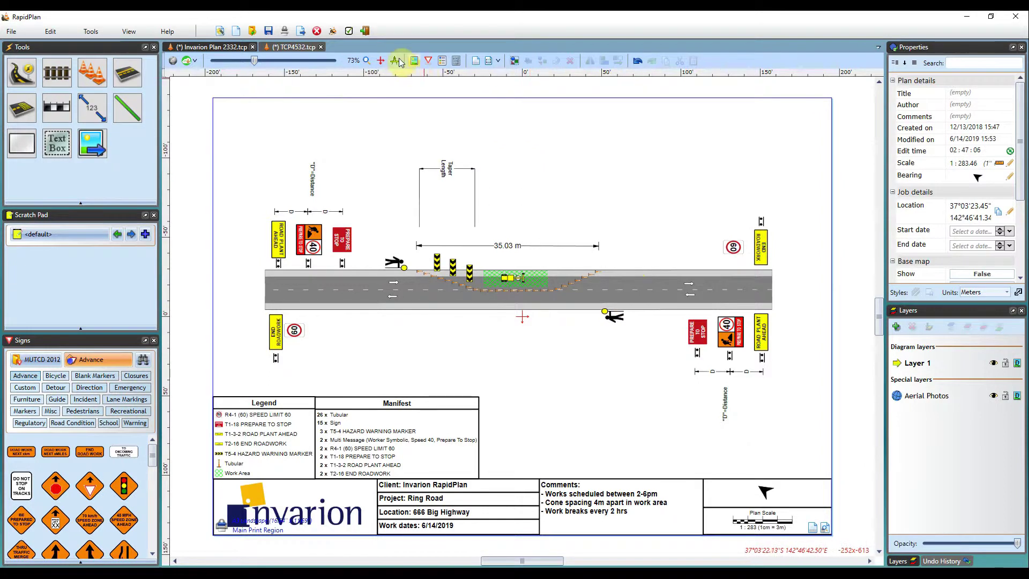
click(520, 251)
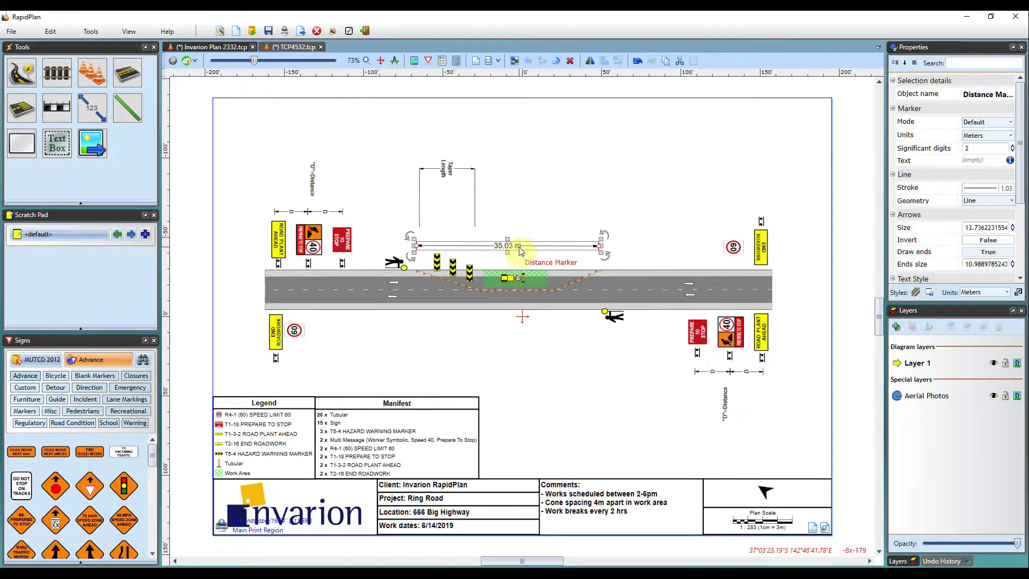
key(Delete)
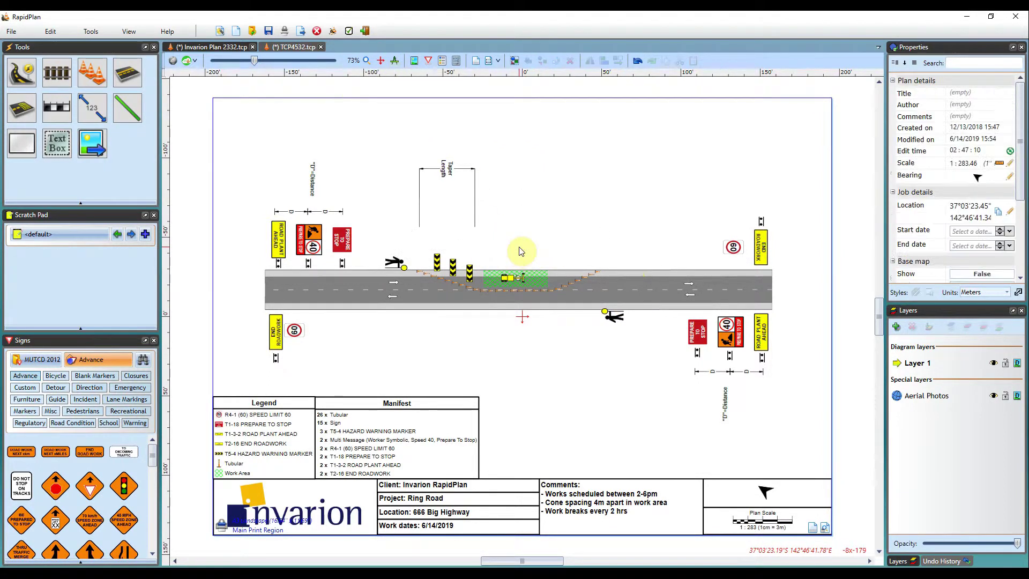
Render Invarion Plan 2332 in black-and-white fax mode, with the work area hatched.
click(413, 64)
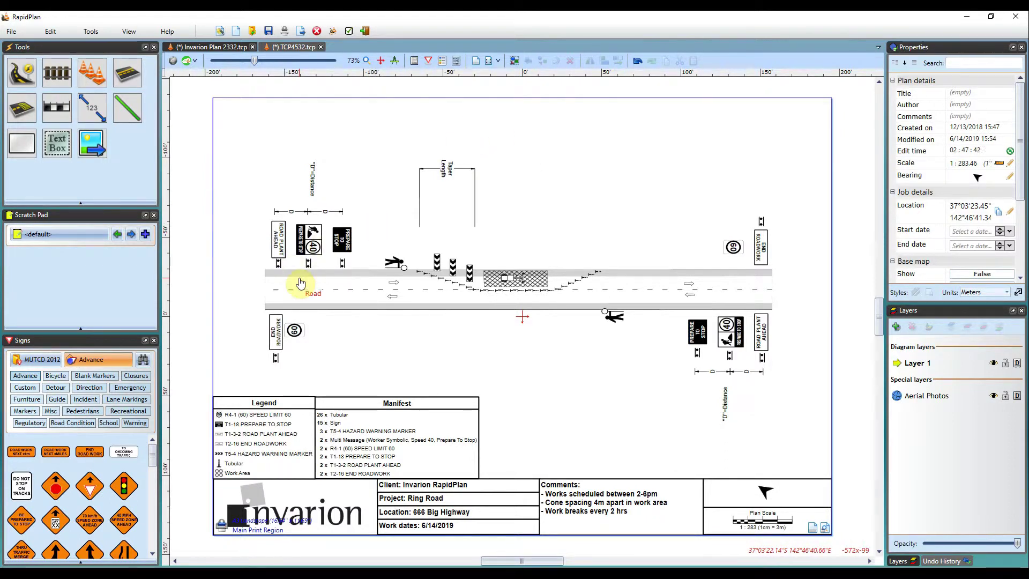
Switch the plan back to colour, then show and hide the sign code labels.
click(415, 63)
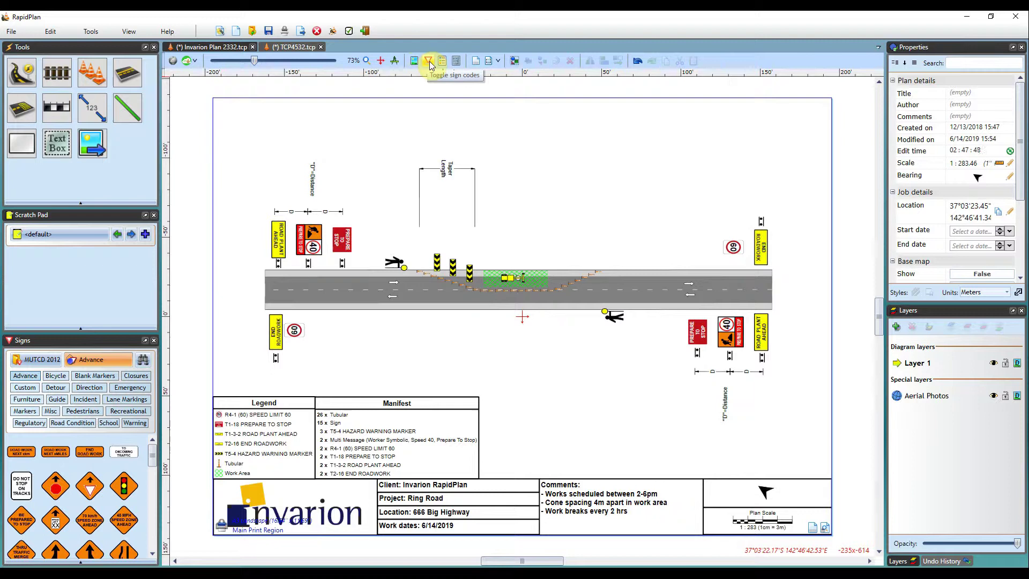
click(430, 63)
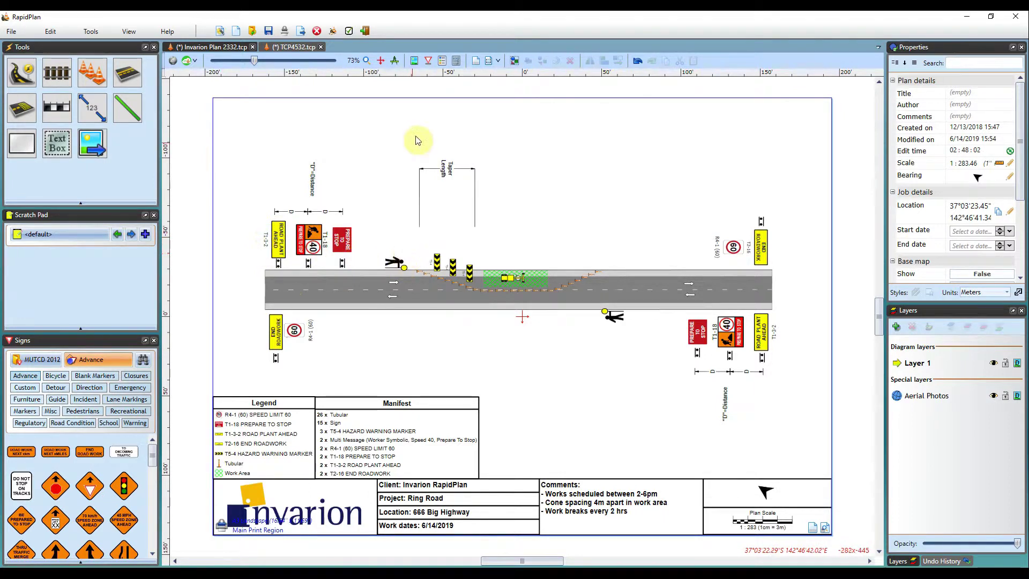
click(429, 63)
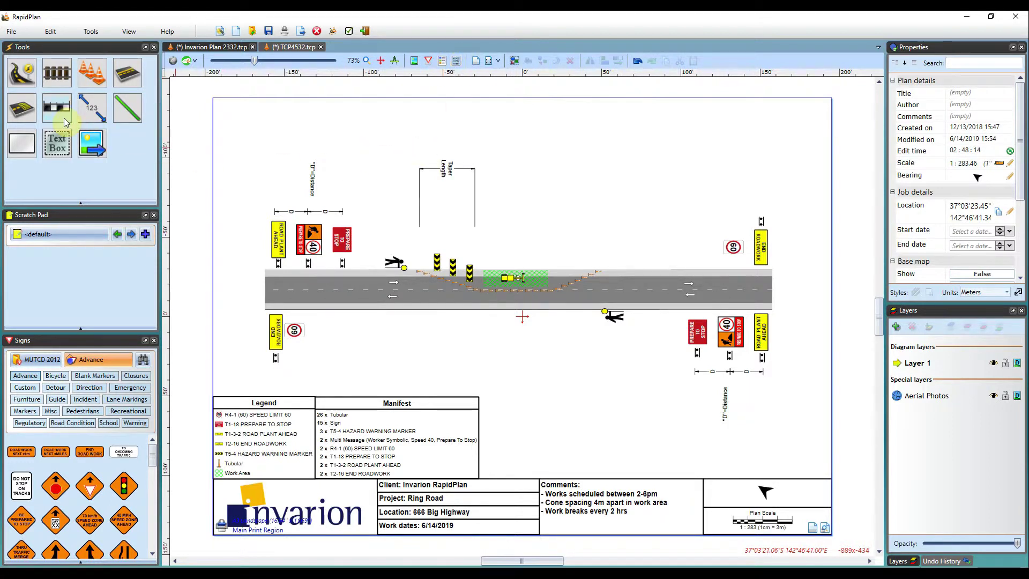
mouse_move(53, 117)
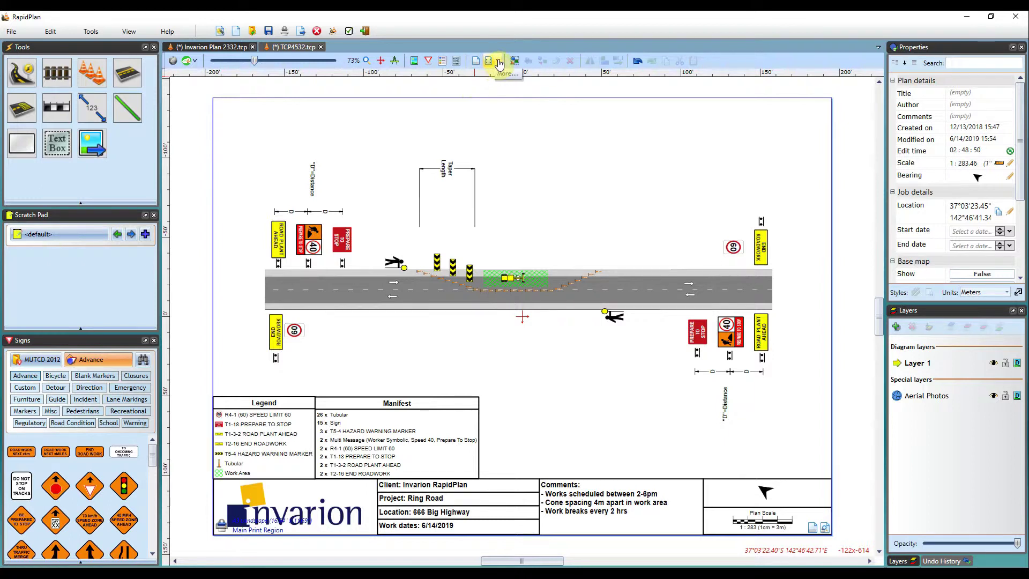
Open the TCP4532.tcp plan, scroll the canvas, and open the More... print region size list.
click(293, 46)
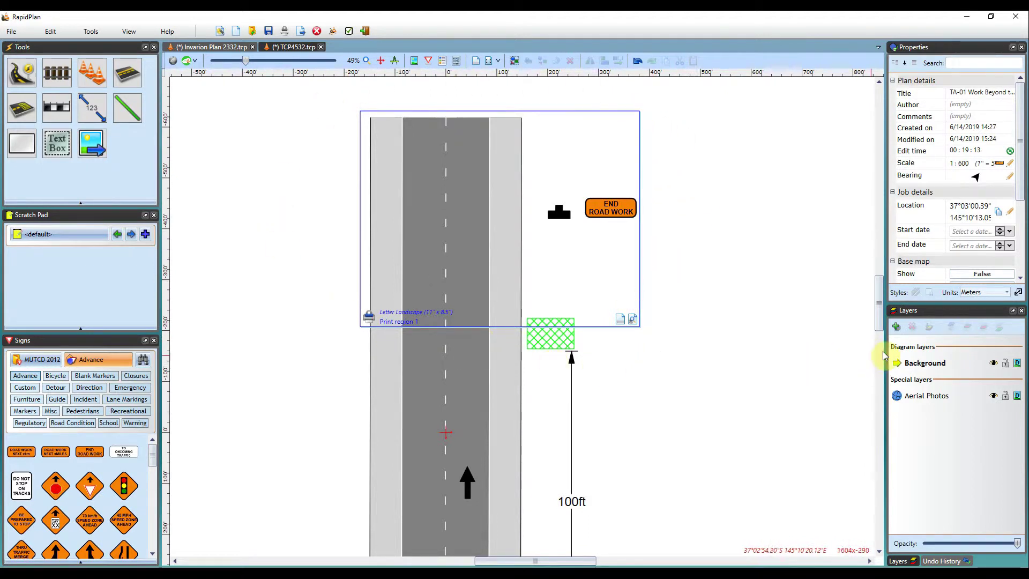
drag(879, 311, 865, 292)
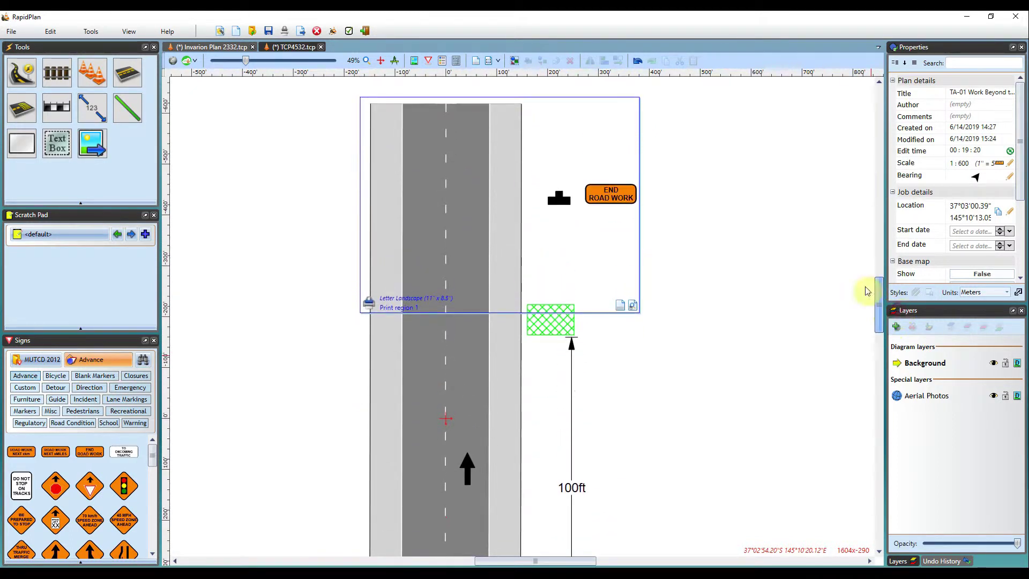
click(499, 62)
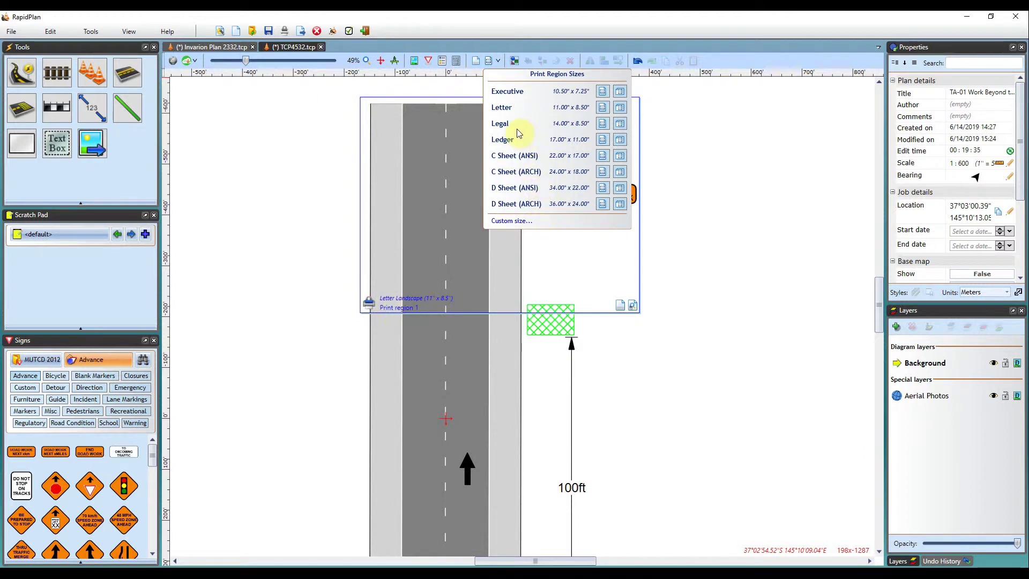
Place Letter Landscape print regions 2 and 3 successively further down the road.
click(621, 107)
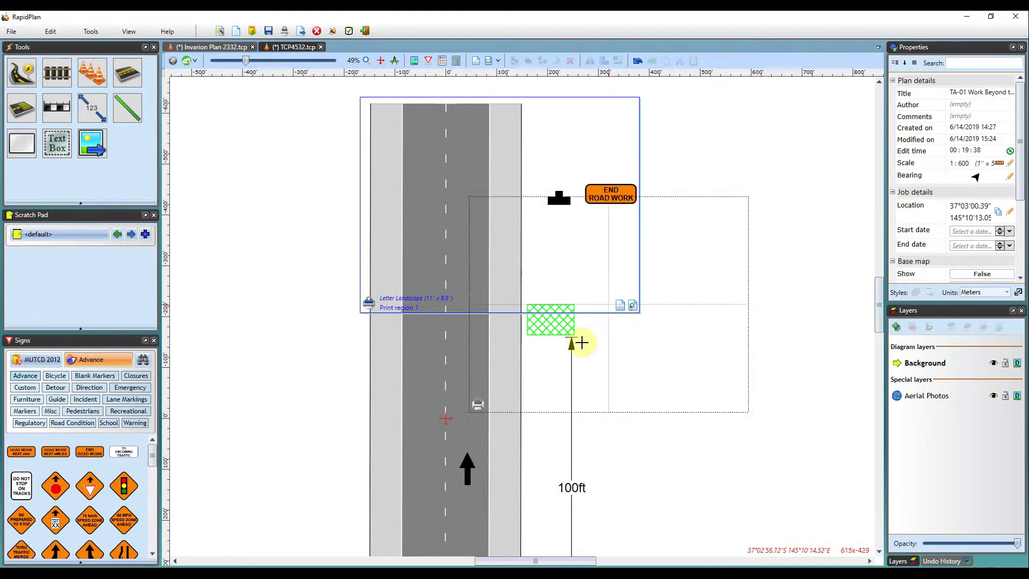
click(500, 420)
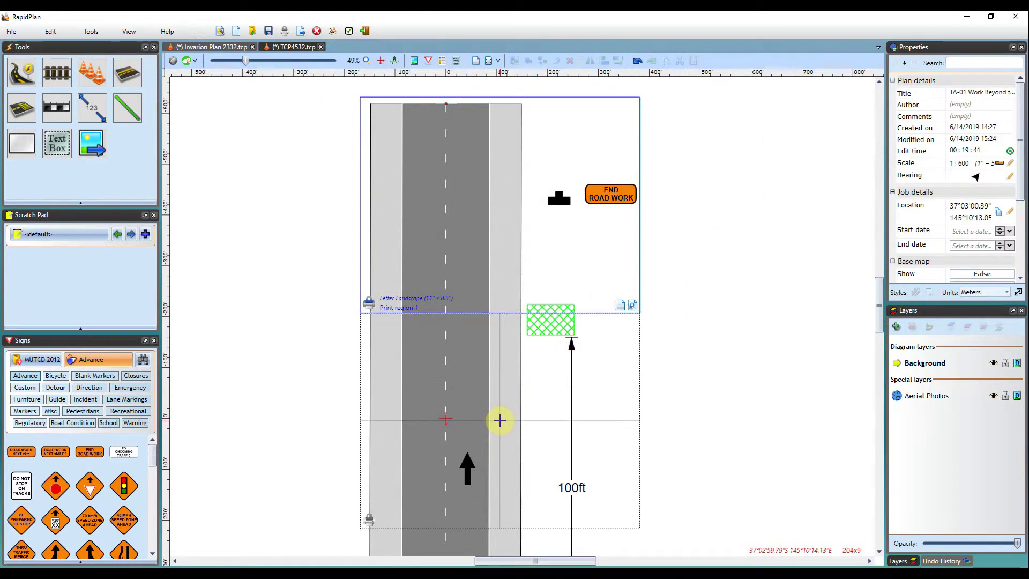
drag(883, 311, 884, 340)
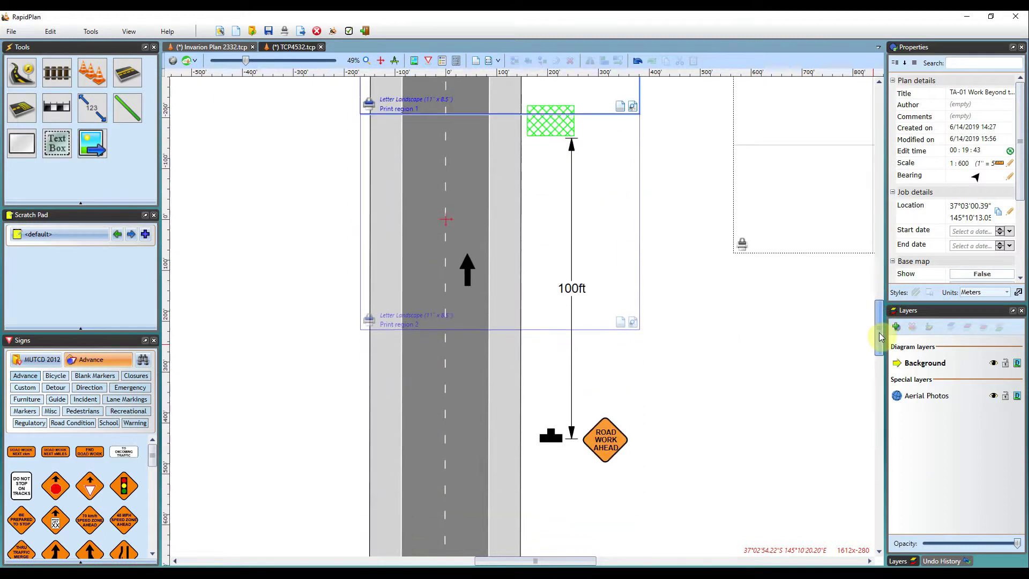
click(499, 377)
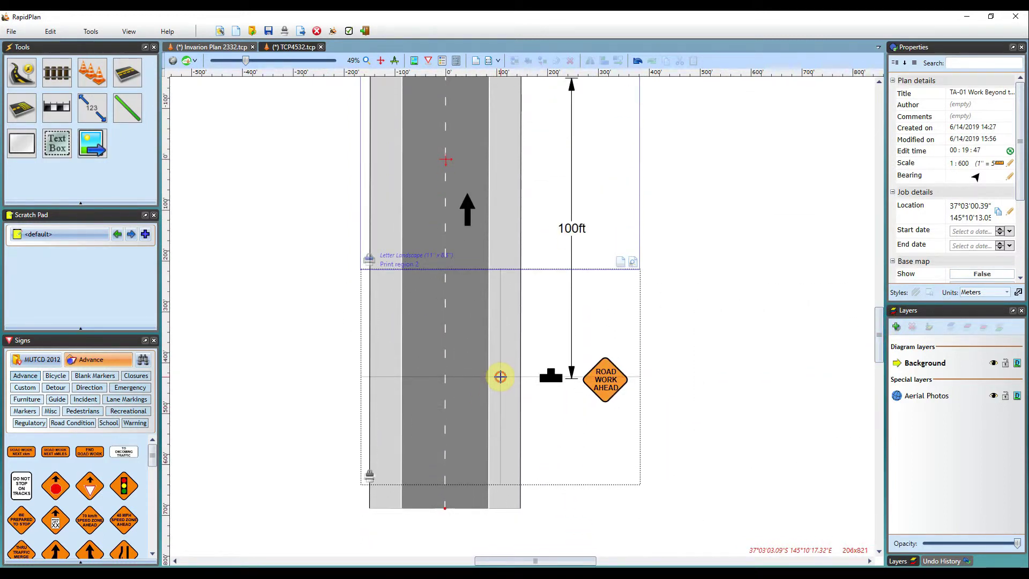
drag(880, 343, 875, 299)
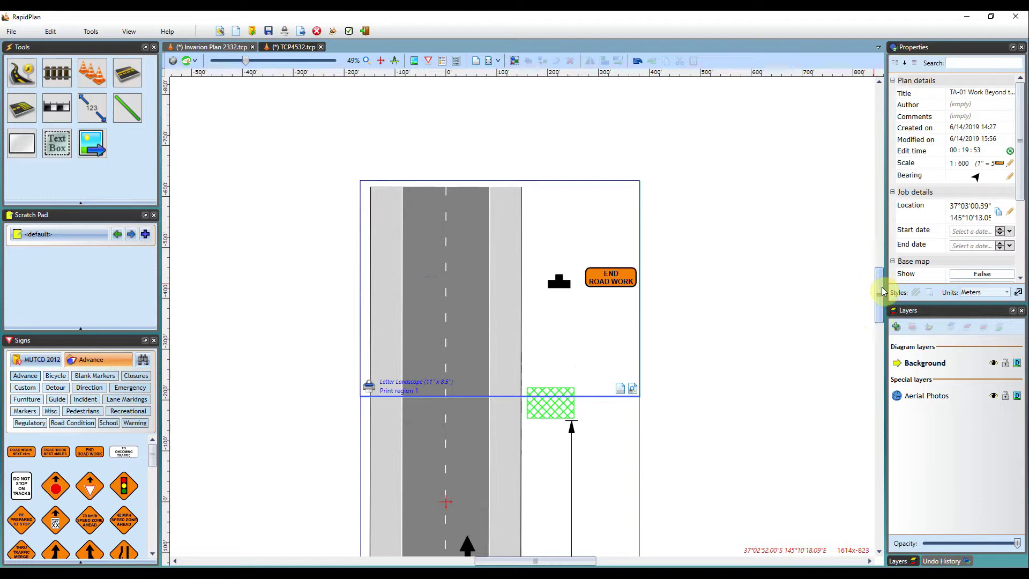
mouse_move(882, 287)
mouse_down()
mouse_move(872, 320)
mouse_move(873, 277)
mouse_up()
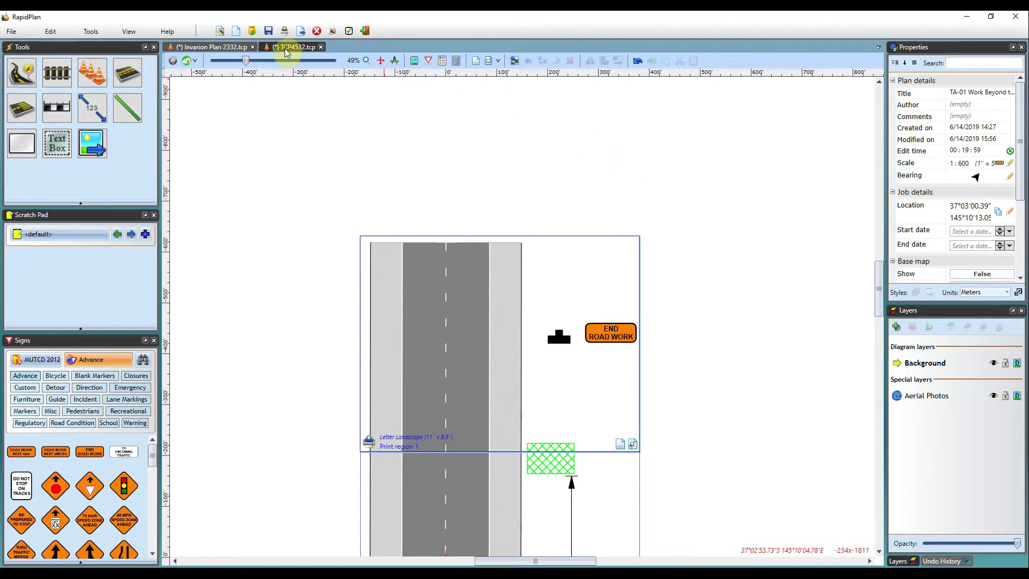
Back on Invarion Plan 2332, rotate the 60 sign twice, then right-click it for its actions.
click(234, 46)
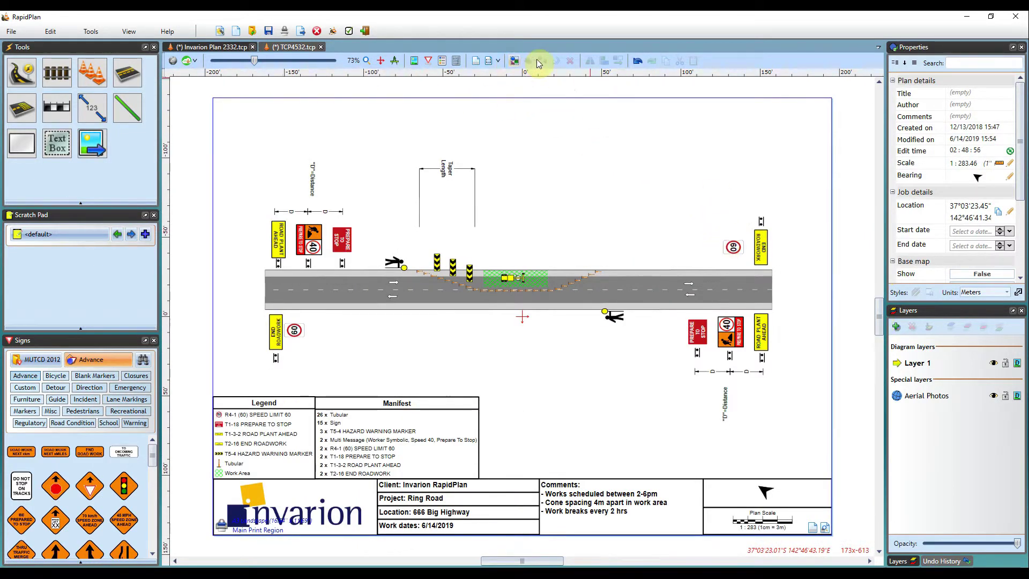
click(734, 248)
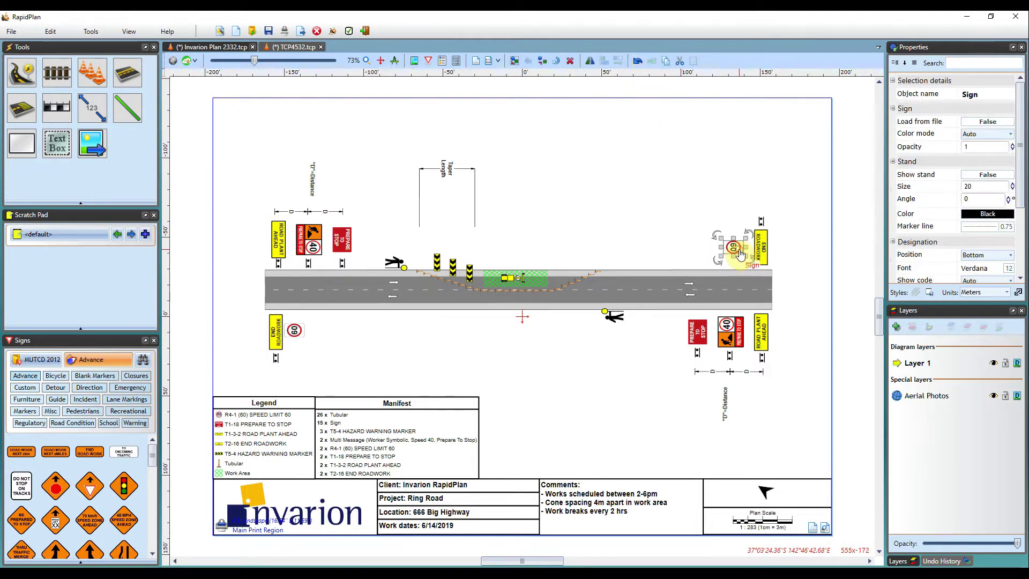
click(560, 62)
click(559, 62)
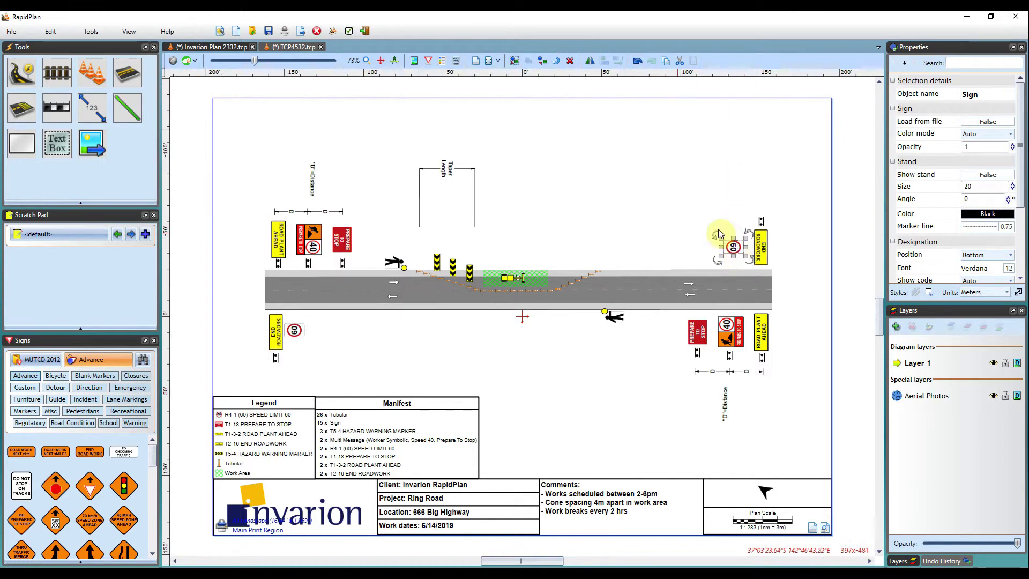
right_click(738, 257)
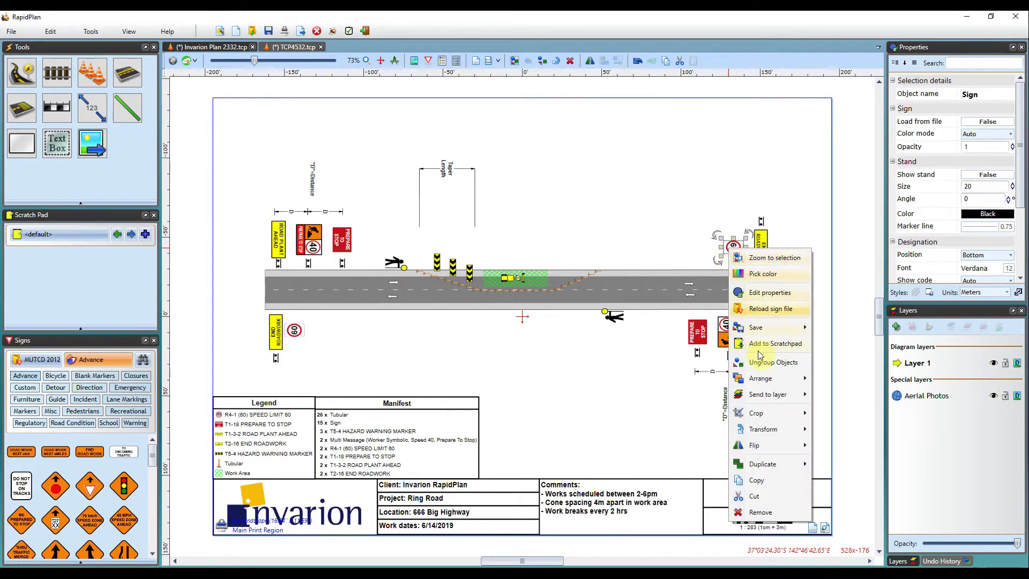
Close the 60 sign's action list without choosing an action, leaving the sign deselected.
click(741, 177)
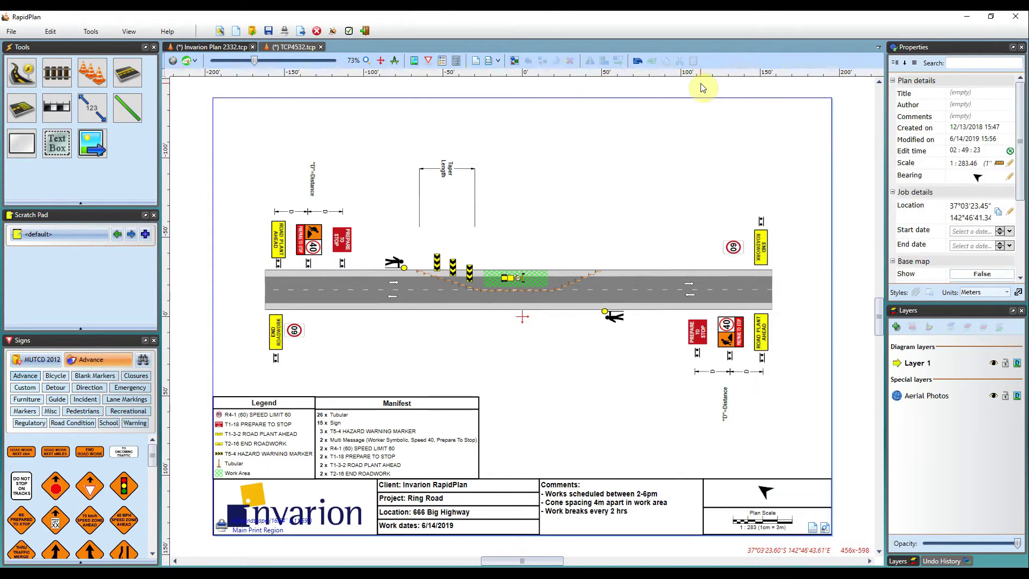